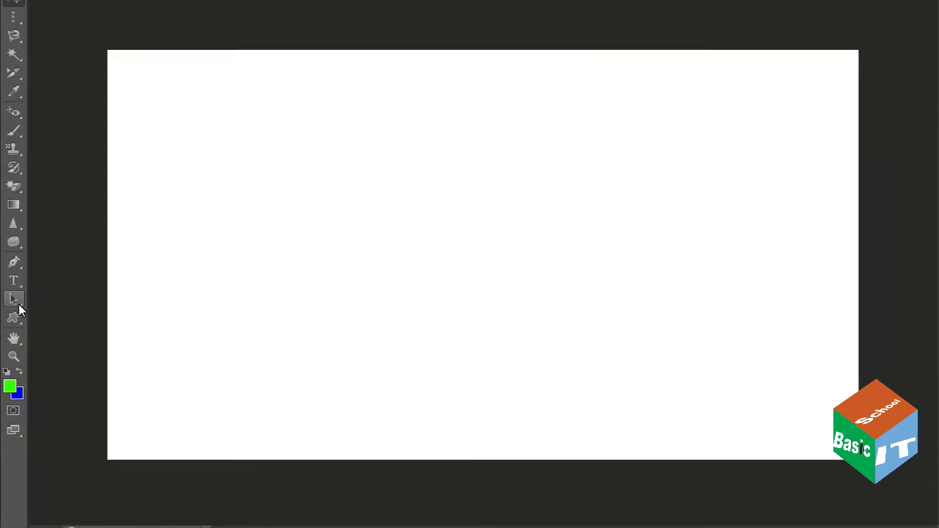
# Choose the Path Selection Tool from the selection tool flyout in the toolbox
pyautogui.click(19, 308)
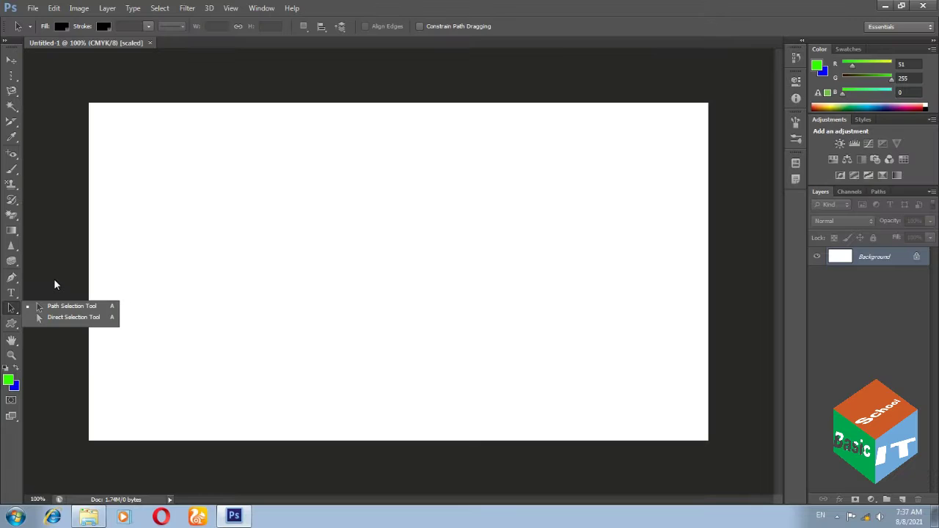
pyautogui.click(55, 282)
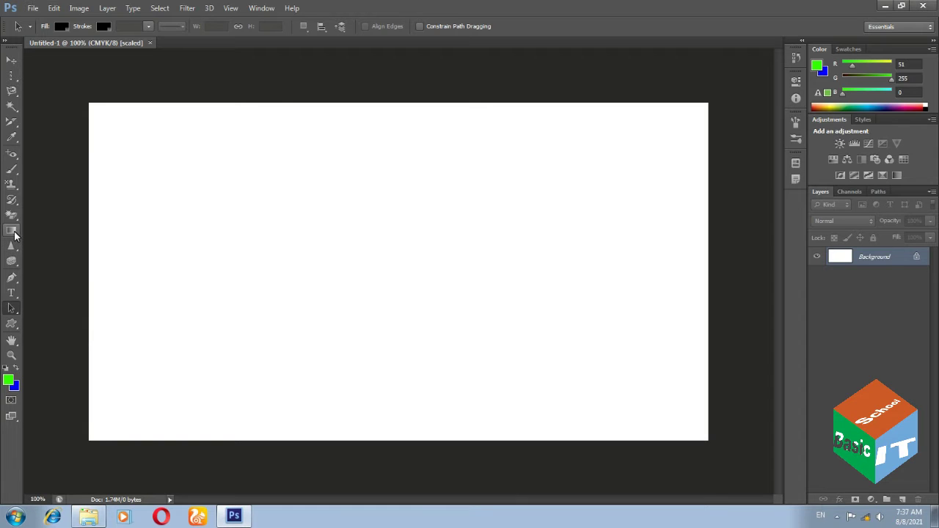
# Pick the Pen Tool and set it to Path mode
pyautogui.click(11, 278)
pyautogui.click(47, 276)
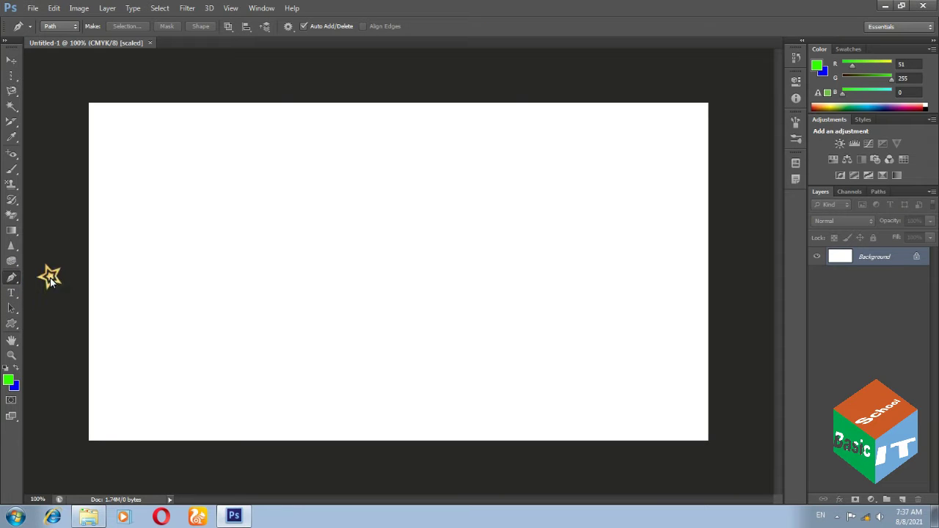
pyautogui.click(173, 260)
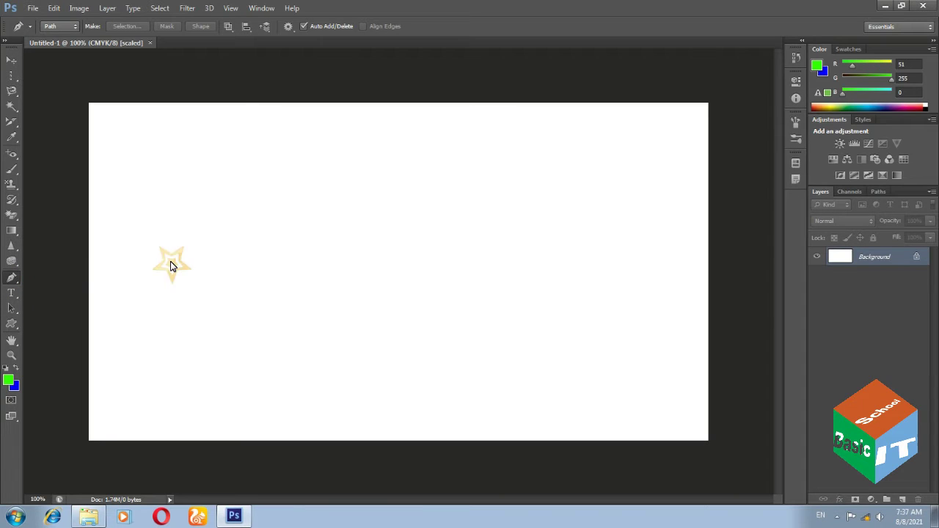
# Draw a closed three-corner triangle path in the upper-left area of the canvas
pyautogui.click(199, 210)
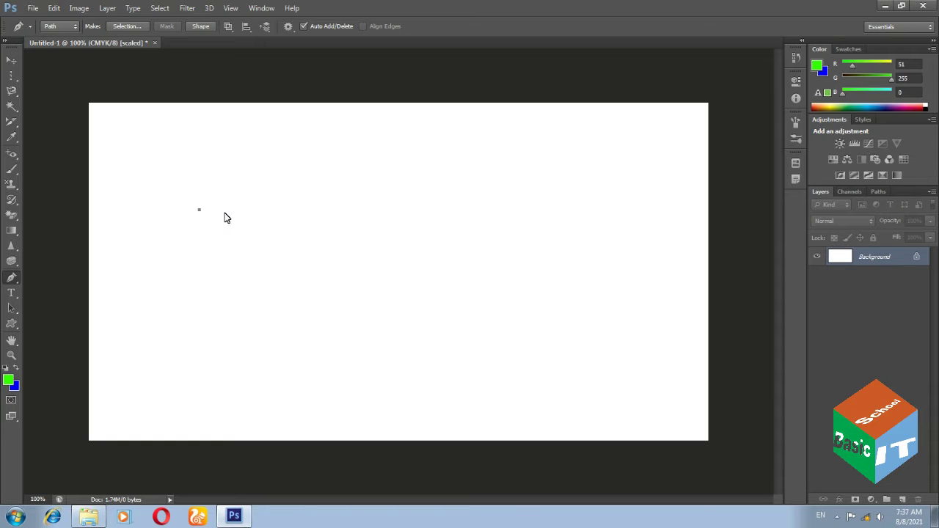
pyautogui.click(320, 206)
pyautogui.click(223, 255)
pyautogui.click(199, 211)
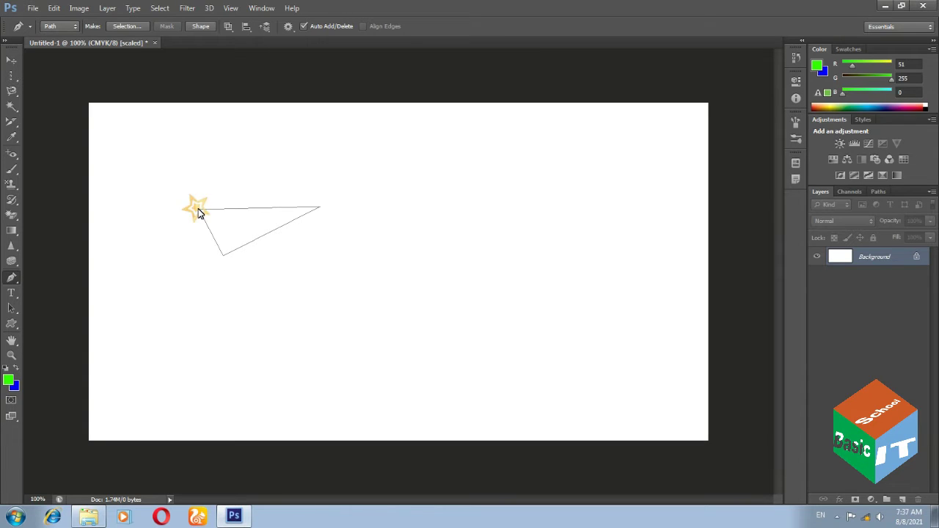
pyautogui.click(9, 62)
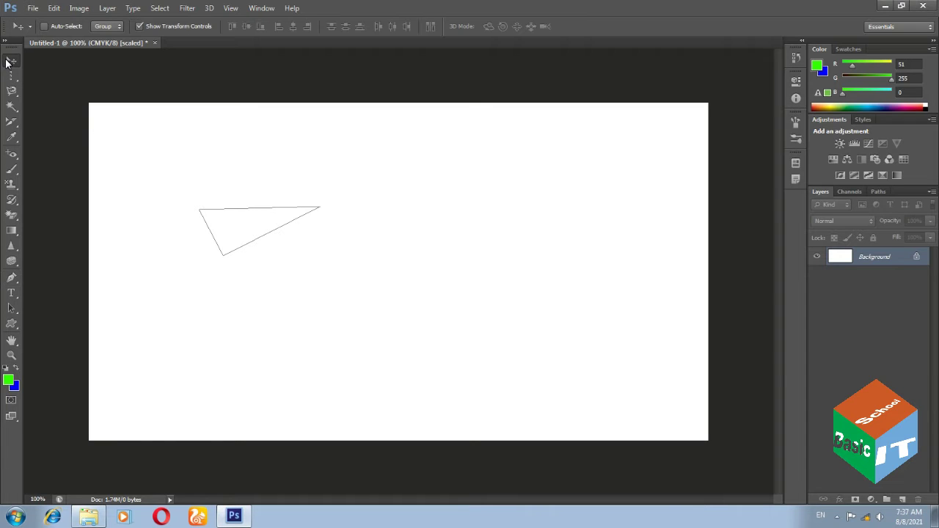
pyautogui.click(252, 232)
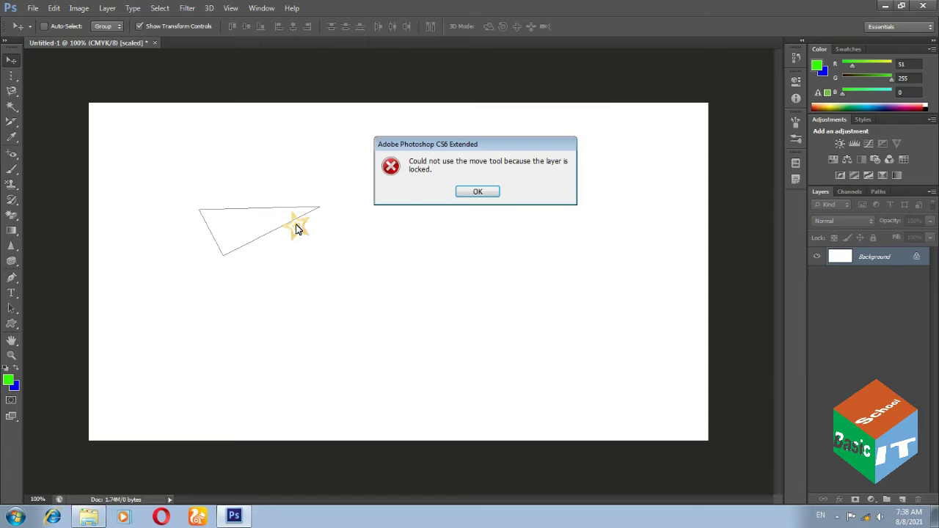
pyautogui.click(480, 193)
pyautogui.click(472, 244)
pyautogui.click(482, 341)
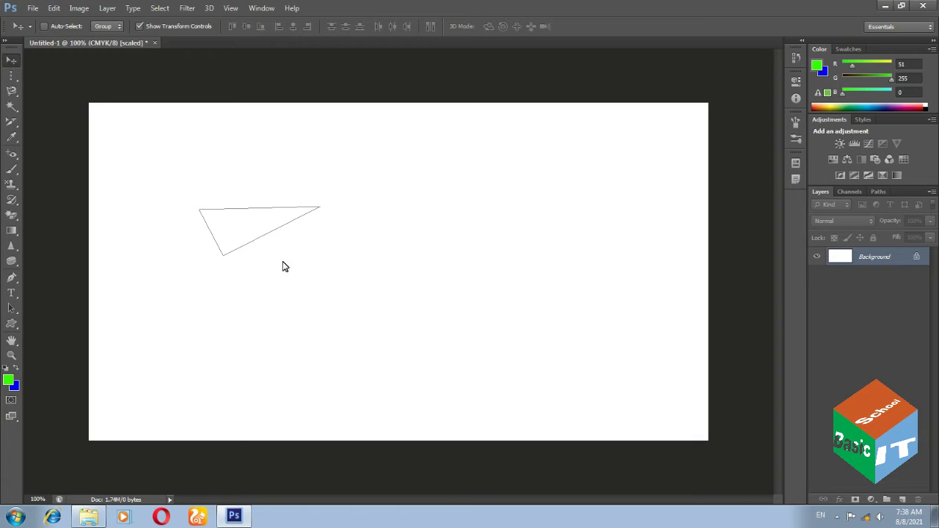
# With Path Selection, move the triangle higher up and Alt-drag a copy to its right
pyautogui.click(17, 314)
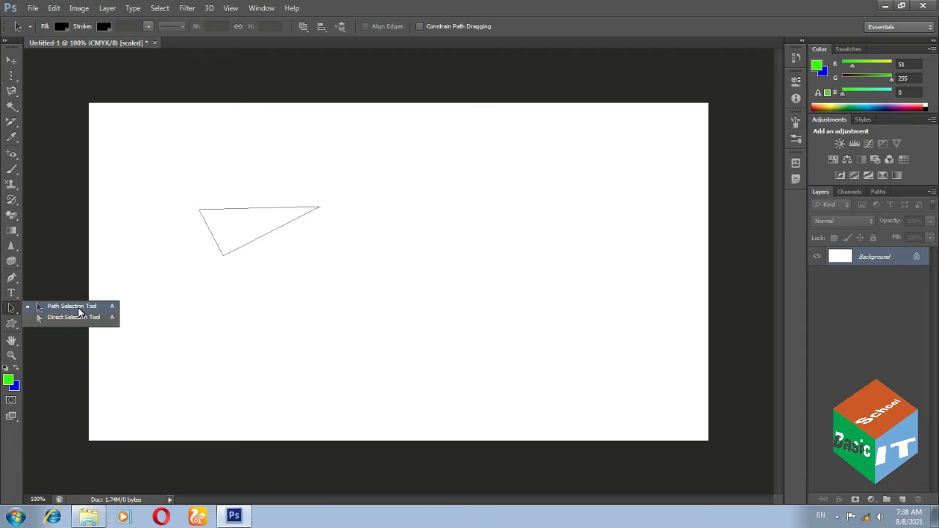
pyautogui.click(73, 306)
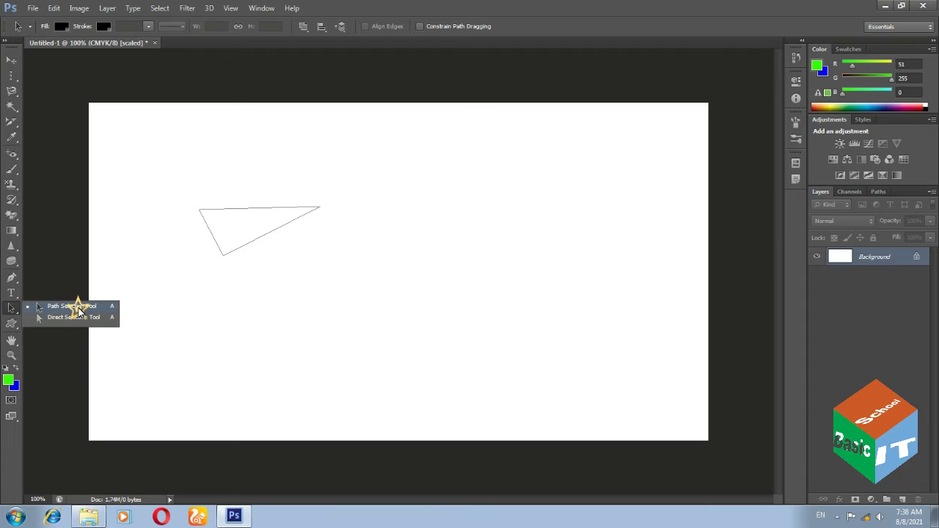
pyautogui.click(234, 238)
pyautogui.moveTo(245, 233)
pyautogui.mouseDown()
pyautogui.moveTo(269, 207)
pyautogui.moveTo(209, 243)
pyautogui.moveTo(274, 182)
pyautogui.moveTo(596, 343)
pyautogui.moveTo(241, 374)
pyautogui.moveTo(268, 247)
pyautogui.mouseUp()
pyautogui.click(345, 227)
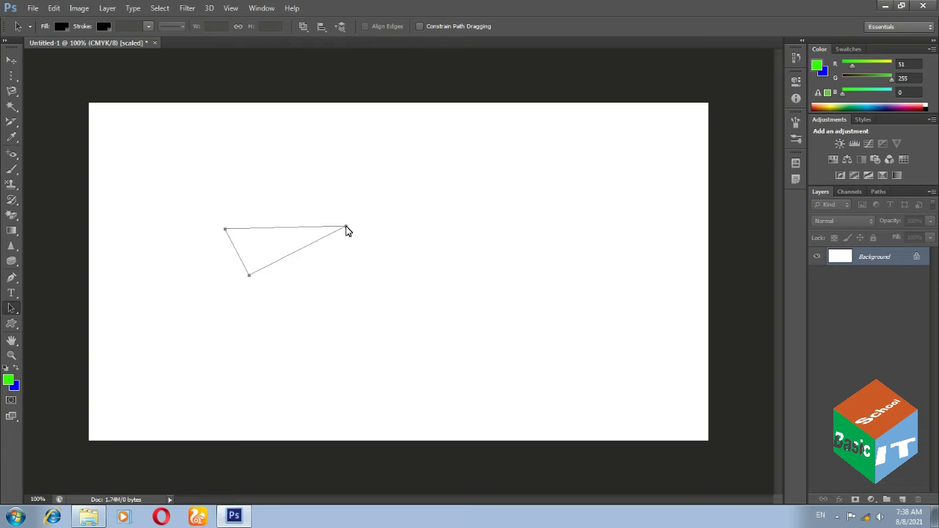
pyautogui.moveTo(283, 245)
pyautogui.mouseDown()
pyautogui.moveTo(246, 197)
pyautogui.moveTo(209, 174)
pyautogui.mouseUp()
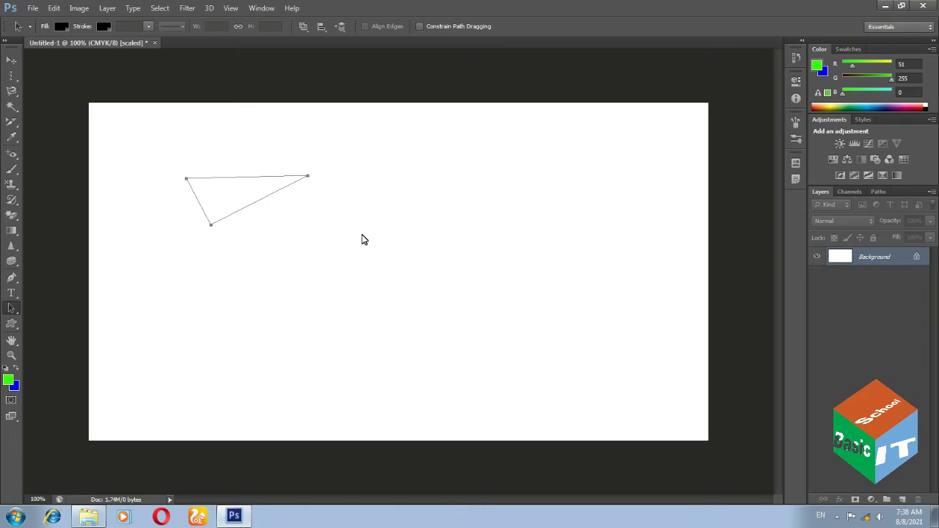
pyautogui.moveTo(265, 192); pyautogui.dragTo(392, 193)
pyautogui.click(338, 212)
# Delete the triangle copy and drag a green rabbit custom shape right of centre
pyautogui.press('Delete')
pyautogui.click(12, 325)
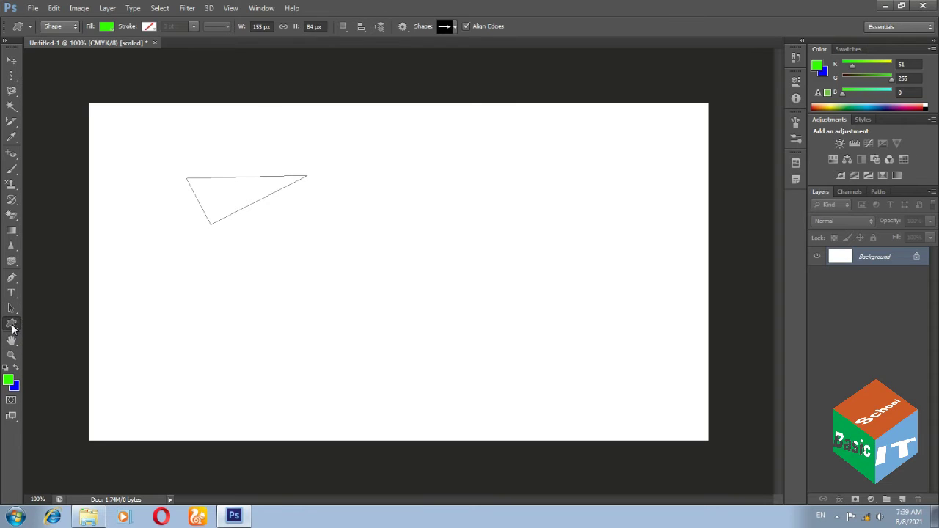
pyautogui.click(445, 26)
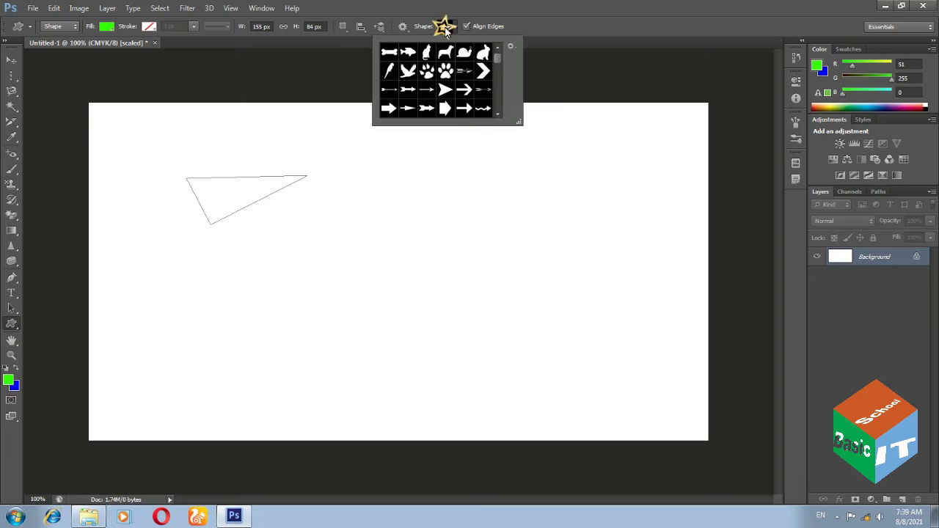
pyautogui.click(483, 52)
pyautogui.moveTo(452, 169); pyautogui.dragTo(554, 309)
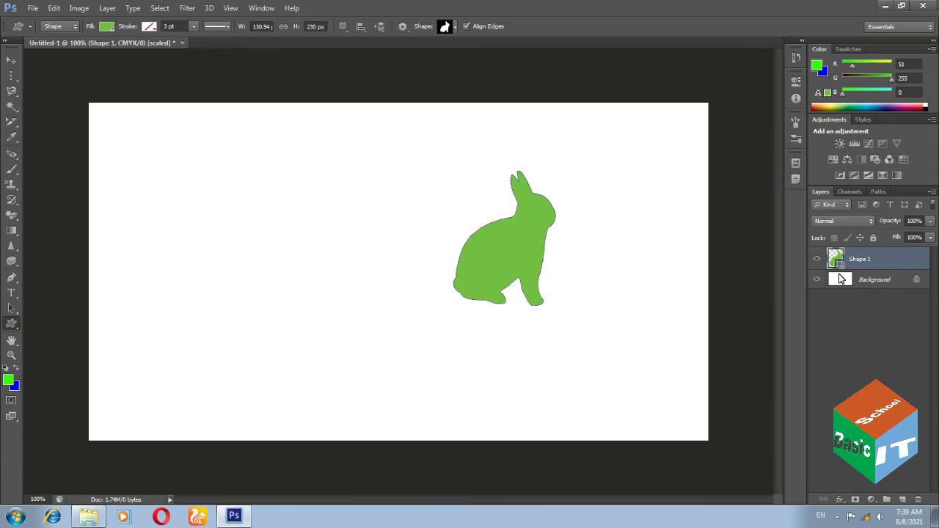
pyautogui.click(817, 279)
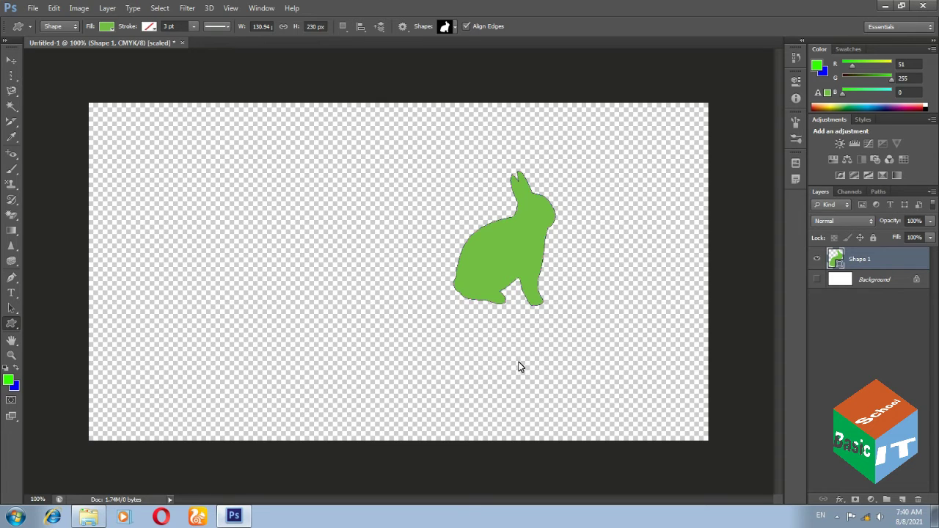
pyautogui.click(817, 279)
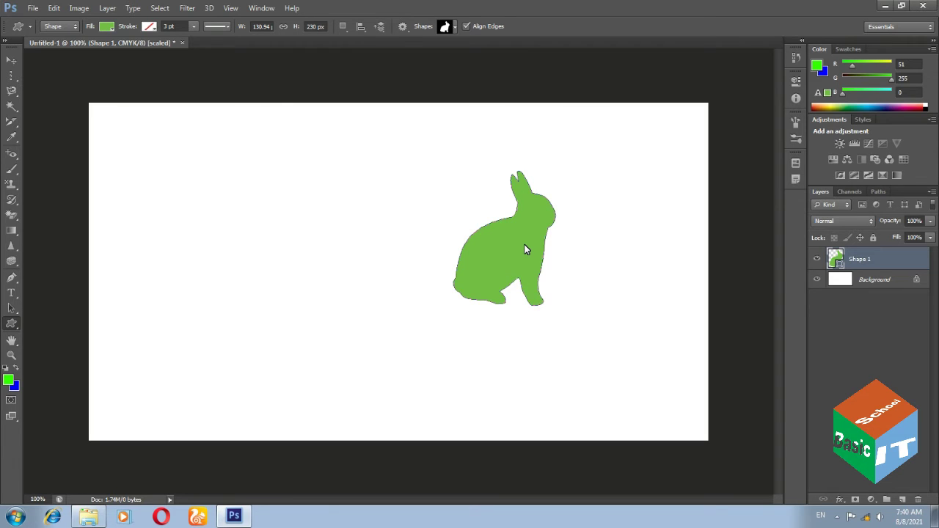
# Alt-drag a rabbit copy to the left with Path Selection, then delete that copy
pyautogui.press('a')
pyautogui.moveTo(508, 235); pyautogui.dragTo(360, 255)
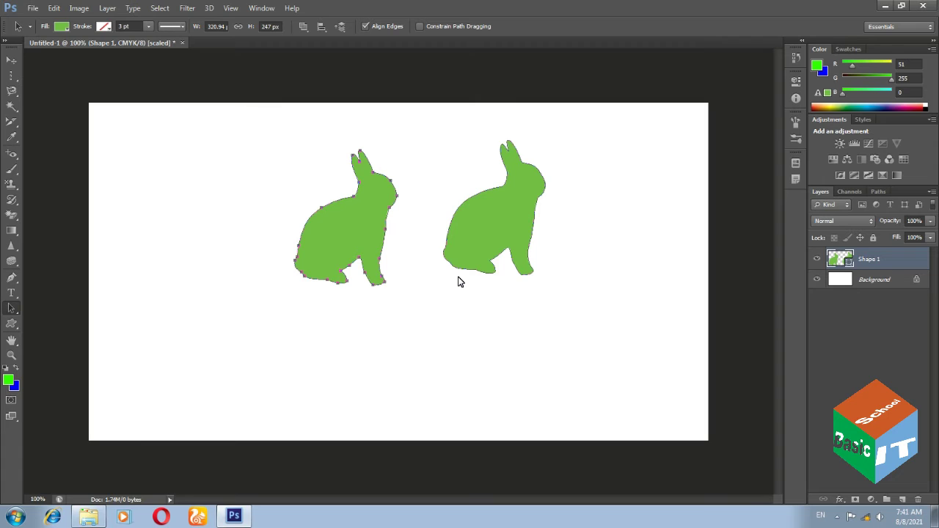
pyautogui.press('Delete')
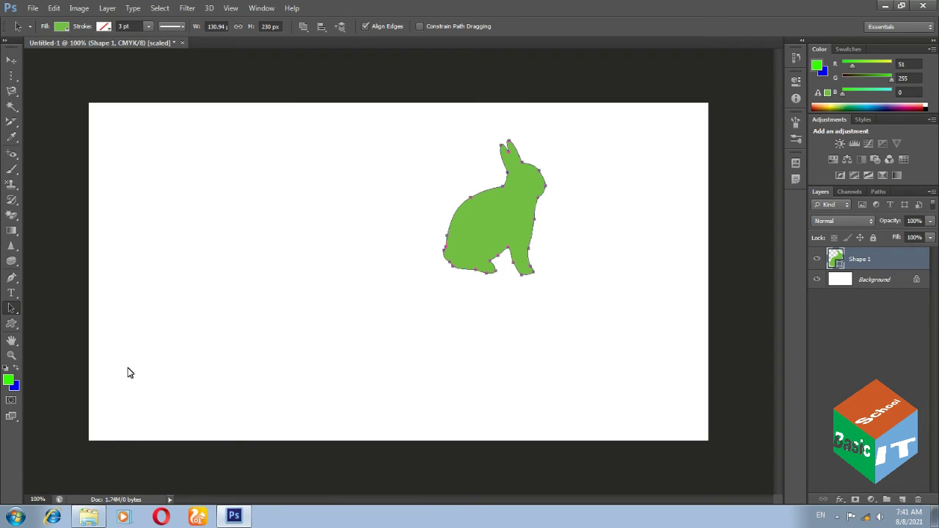
# Make orange the foreground colour and the rabbit's fill, after trying salmon and blue swatches
pyautogui.click(8, 379)
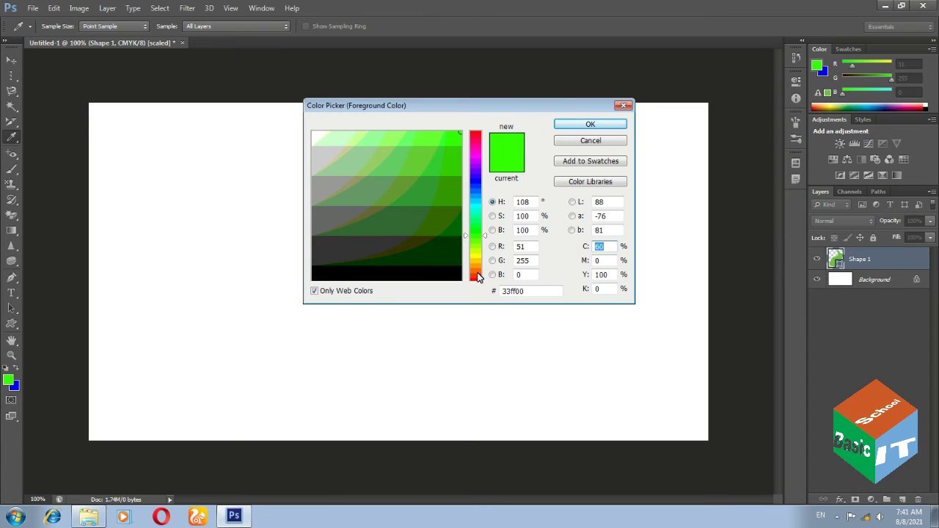
pyautogui.click(475, 273)
pyautogui.click(594, 126)
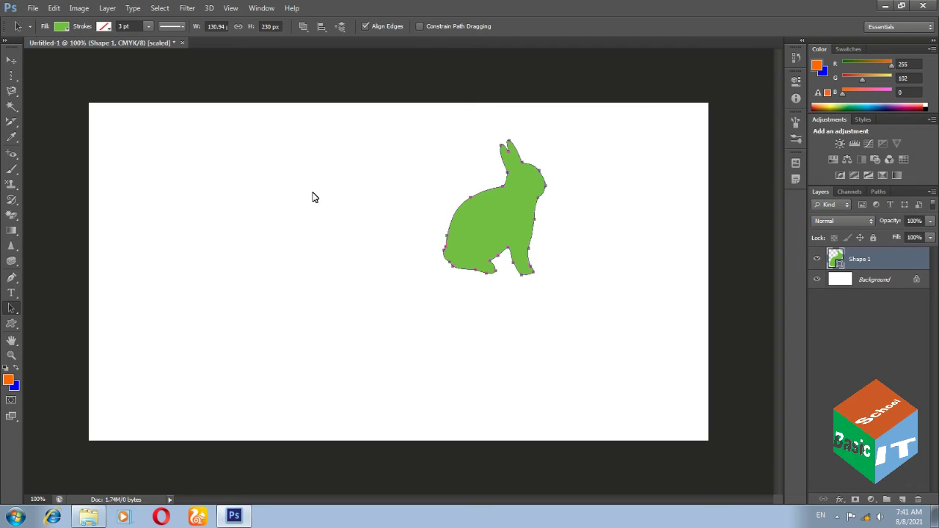
pyautogui.click(68, 26)
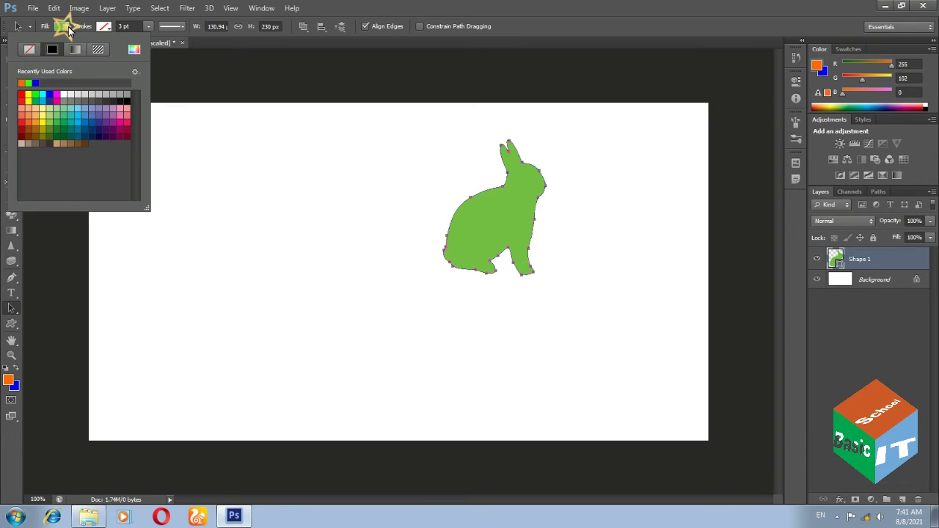
pyautogui.click(24, 115)
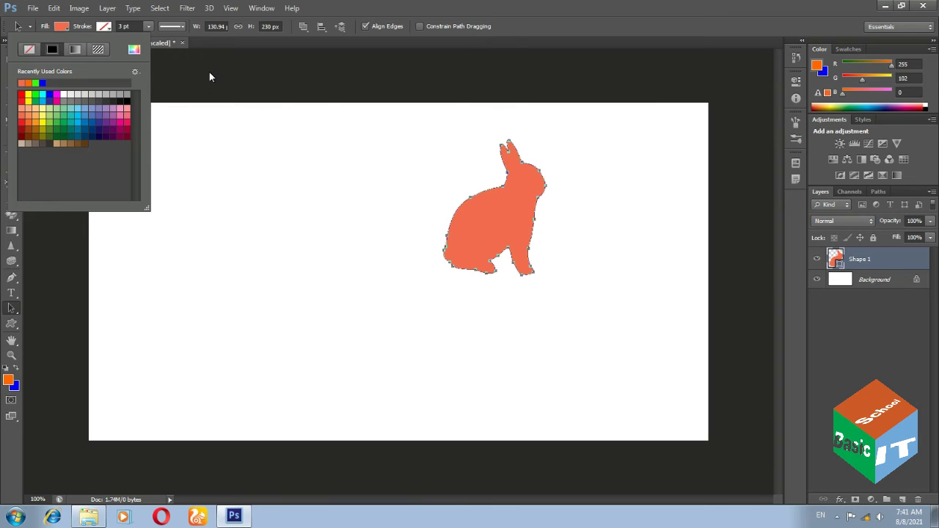
pyautogui.click(94, 120)
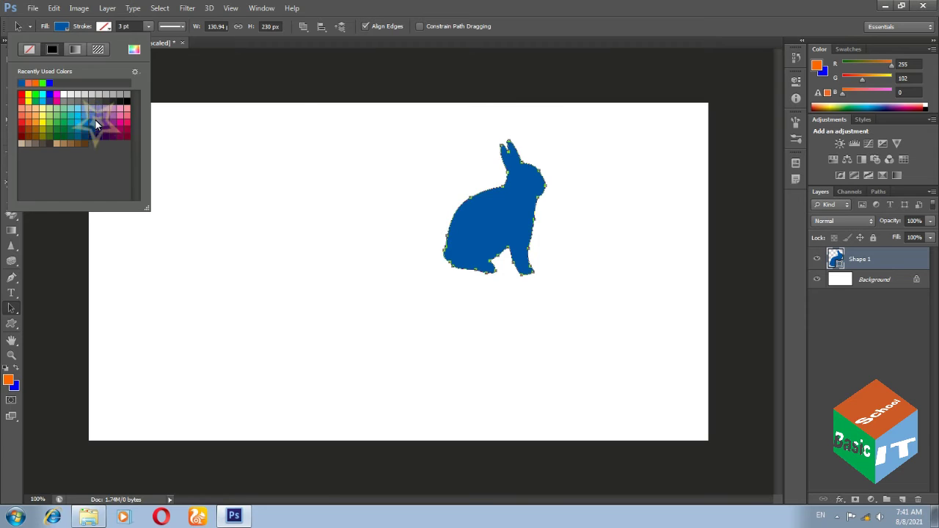
pyautogui.click(50, 97)
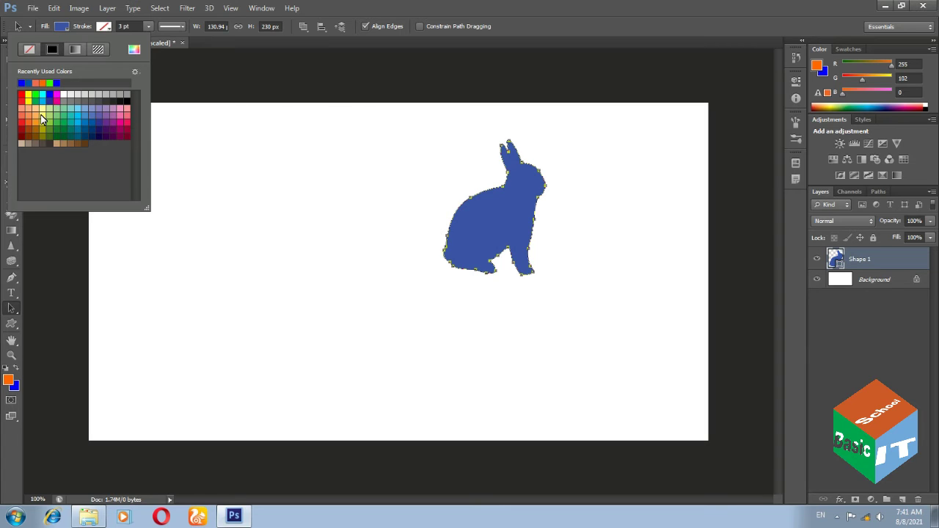
pyautogui.click(34, 121)
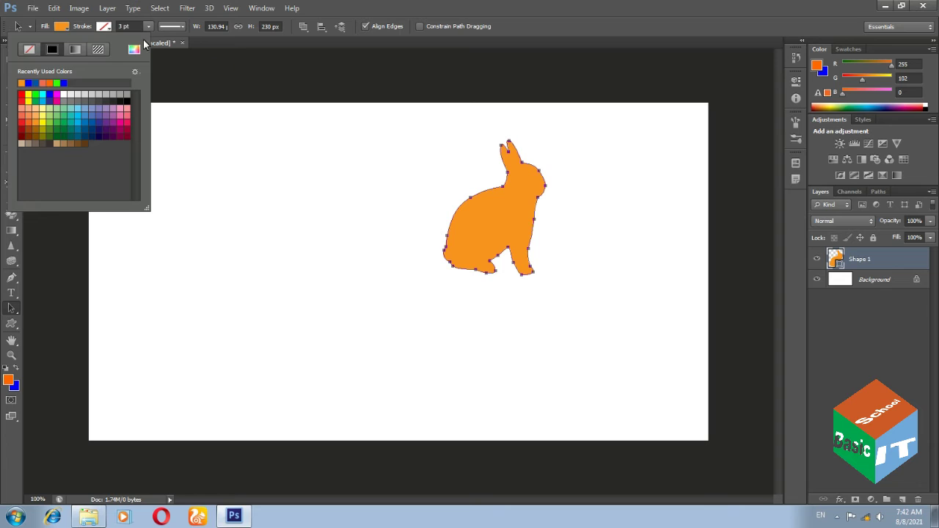
pyautogui.click(59, 28)
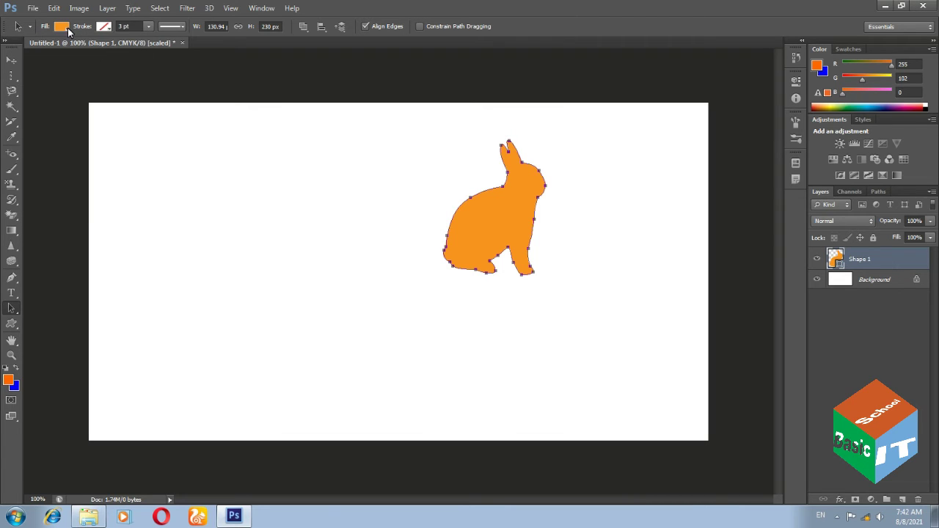
# Check the Stroke colour swatch and 3 pt width setting, leaving both unchanged
pyautogui.click(106, 27)
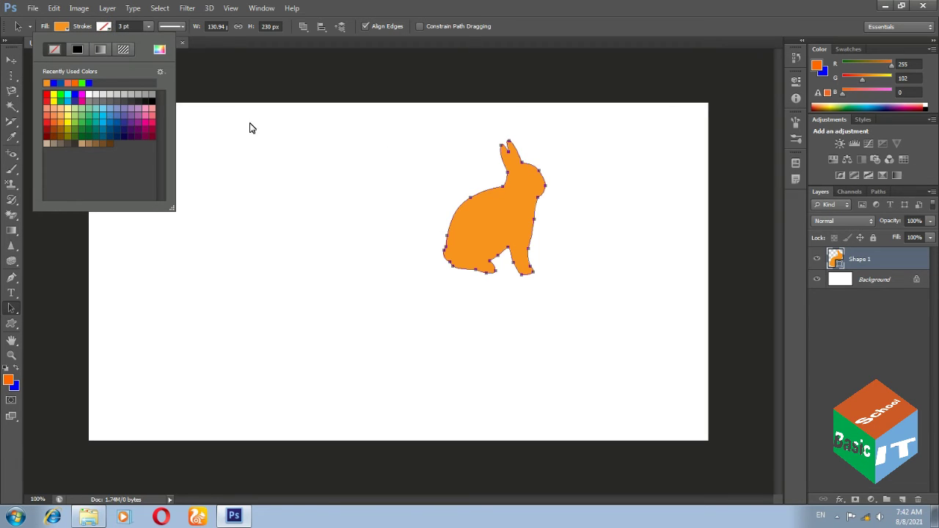
pyautogui.click(110, 28)
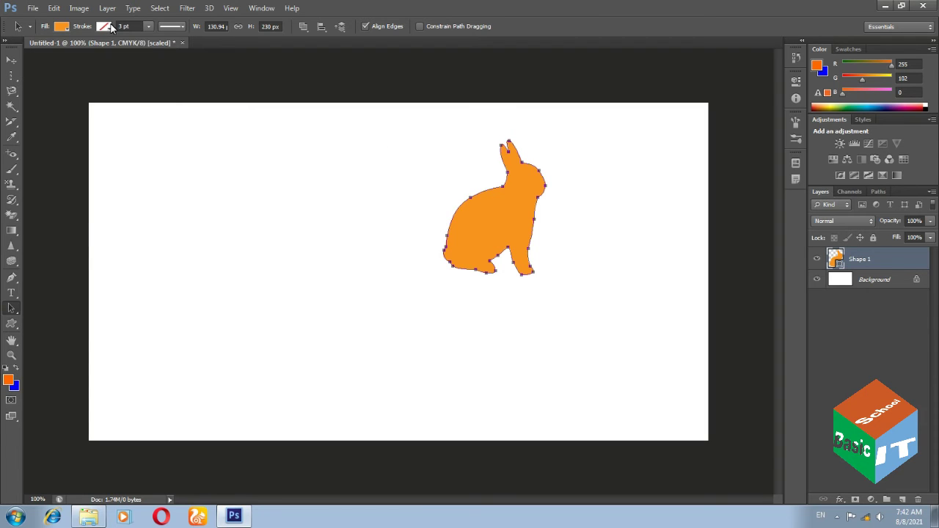
pyautogui.click(148, 27)
pyautogui.click(148, 28)
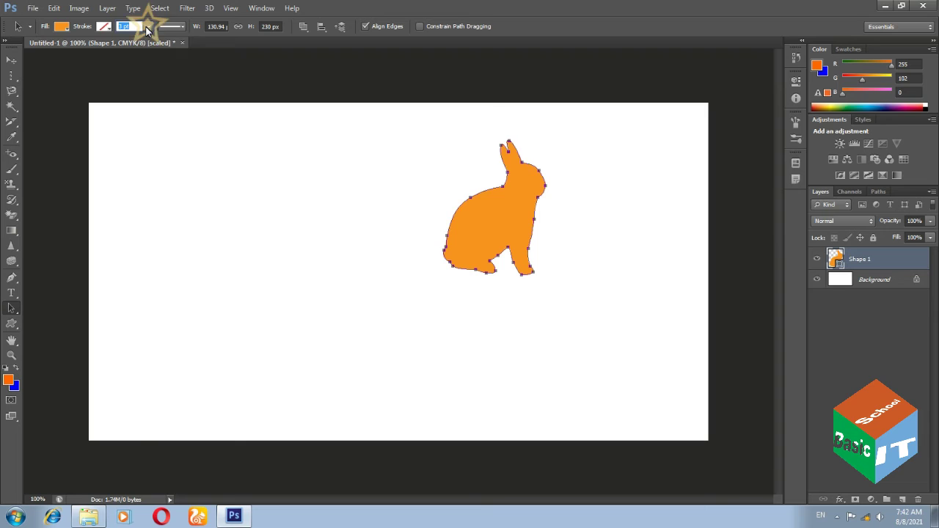
pyautogui.click(149, 28)
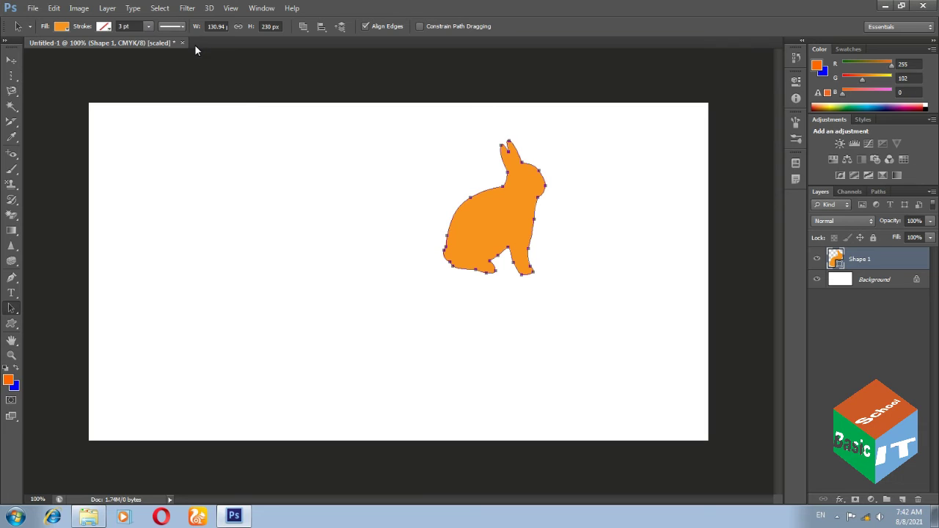
pyautogui.moveTo(183, 42); pyautogui.dragTo(217, 44)
# Give the rabbit a solid black 3 pt stroke, after briefly trying a dotted line
pyautogui.click(148, 26)
pyautogui.click(179, 26)
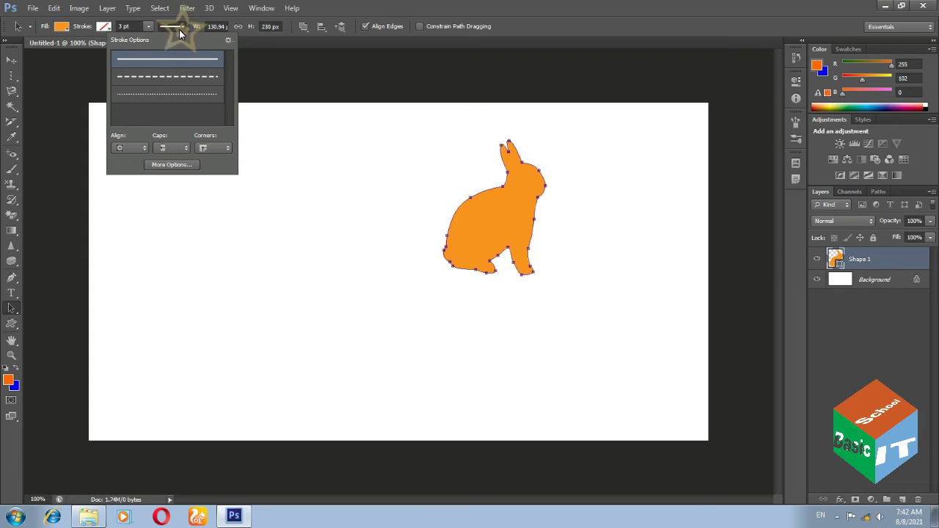
pyautogui.click(179, 93)
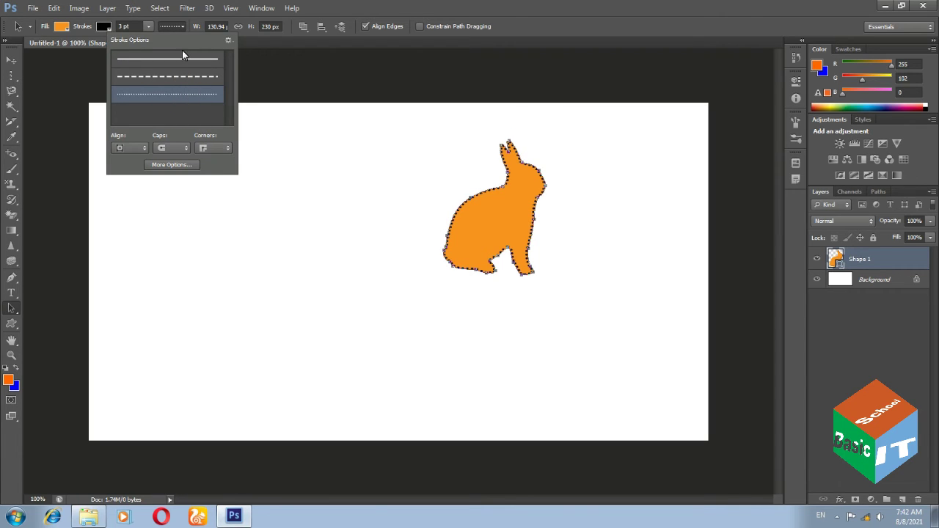
pyautogui.click(179, 58)
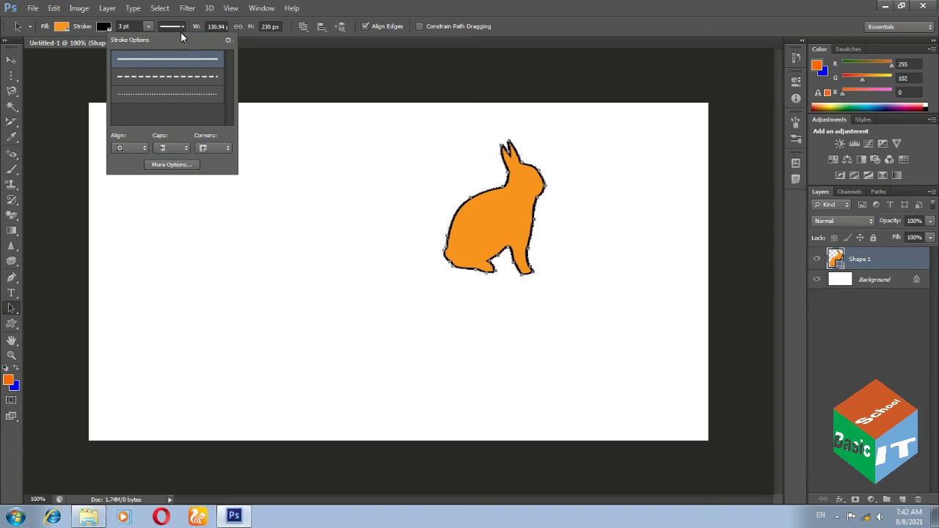
pyautogui.click(181, 28)
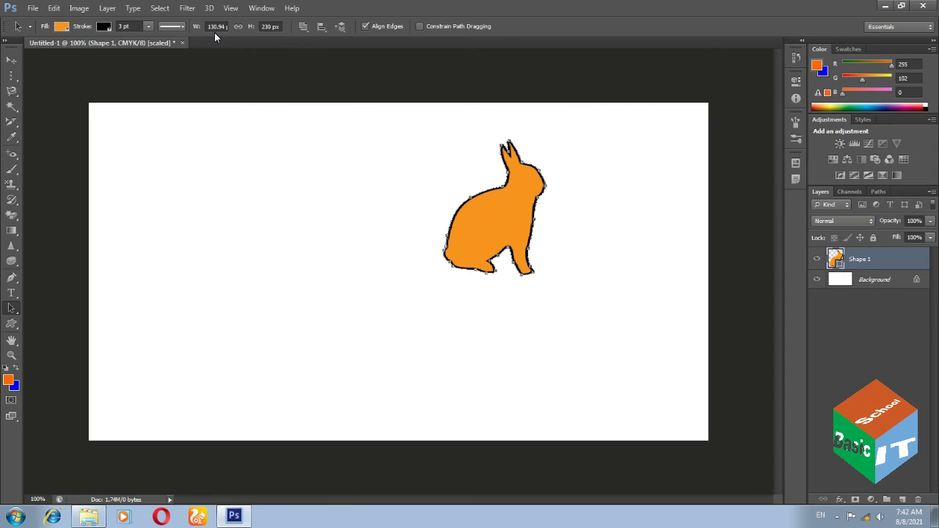
pyautogui.click(303, 27)
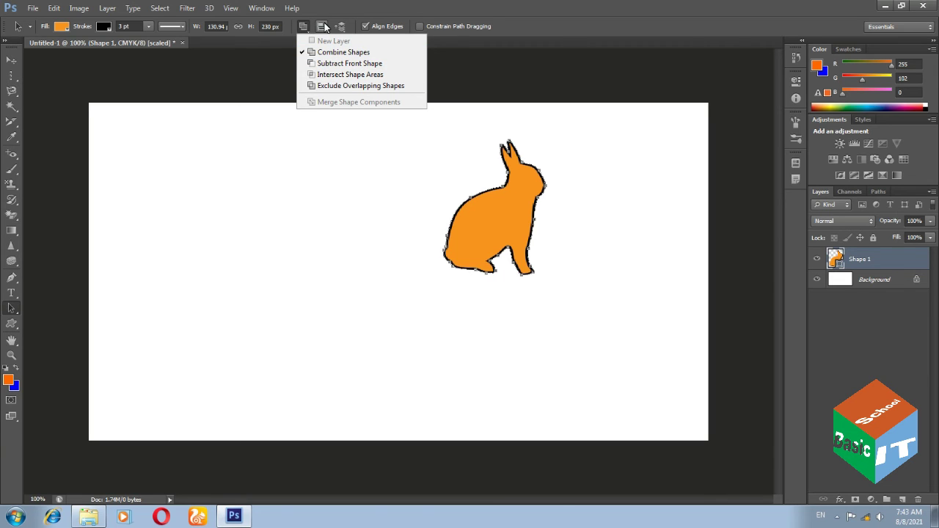
pyautogui.click(321, 27)
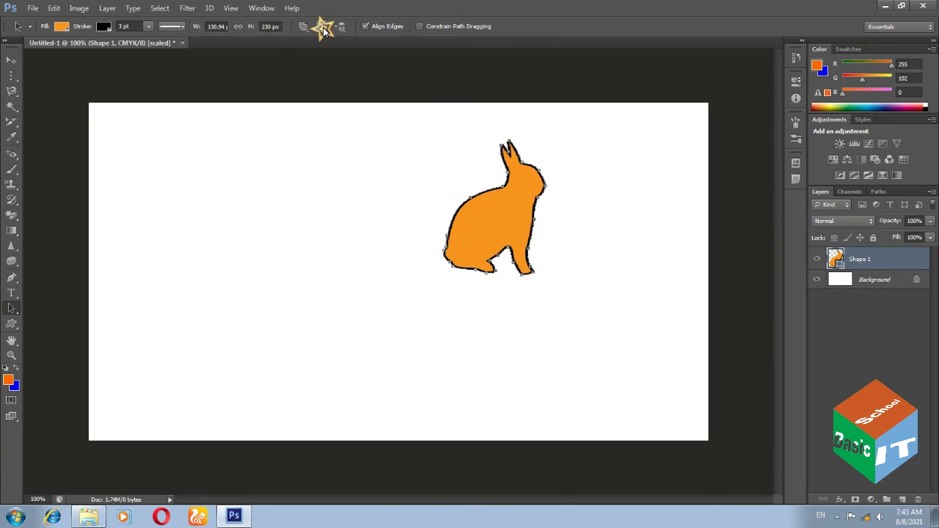
pyautogui.click(340, 26)
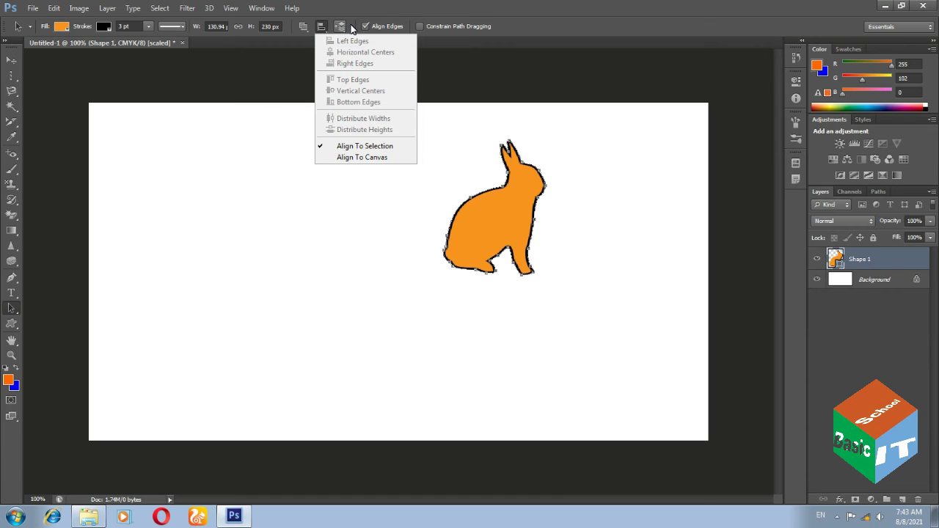
pyautogui.click(477, 53)
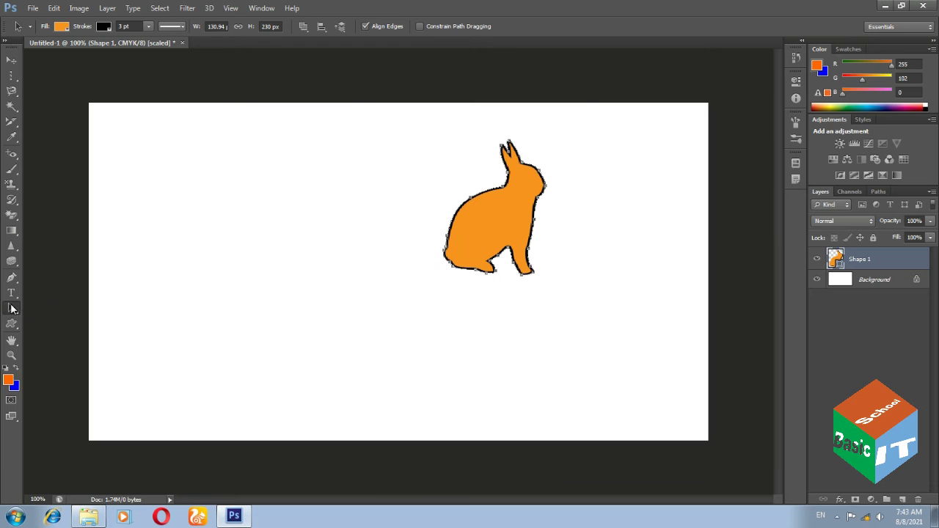
# Choose the Direct Selection Tool from the Path Selection flyout
pyautogui.rightClick(11, 308)
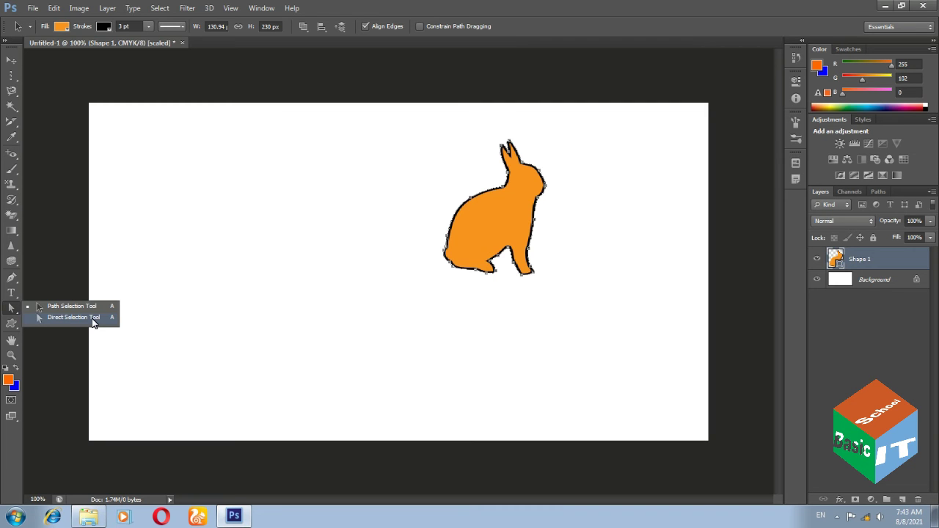
pyautogui.click(74, 317)
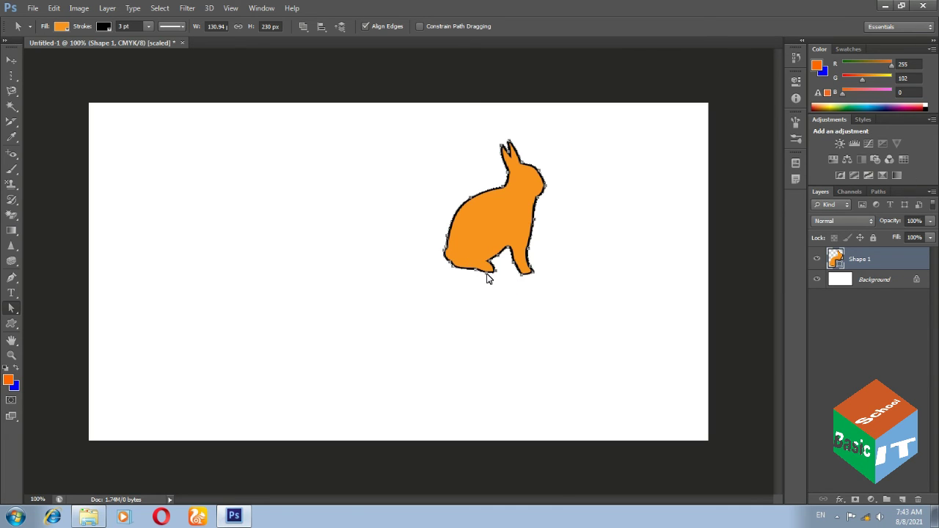
# Drag the rabbit path left with Direct Selection, leaving a spiked front foot and 260.56 px height
pyautogui.moveTo(488, 279); pyautogui.dragTo(492, 301)
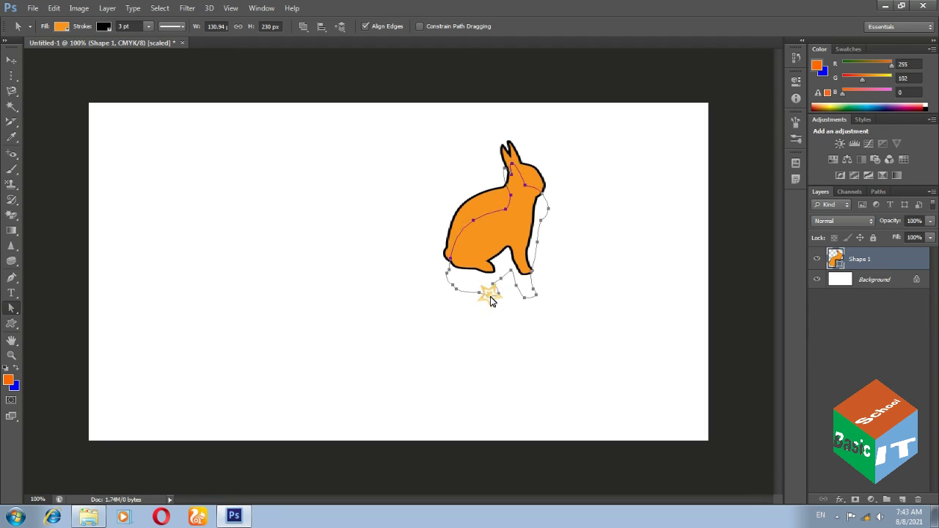
pyautogui.click(486, 268)
pyautogui.click(495, 275)
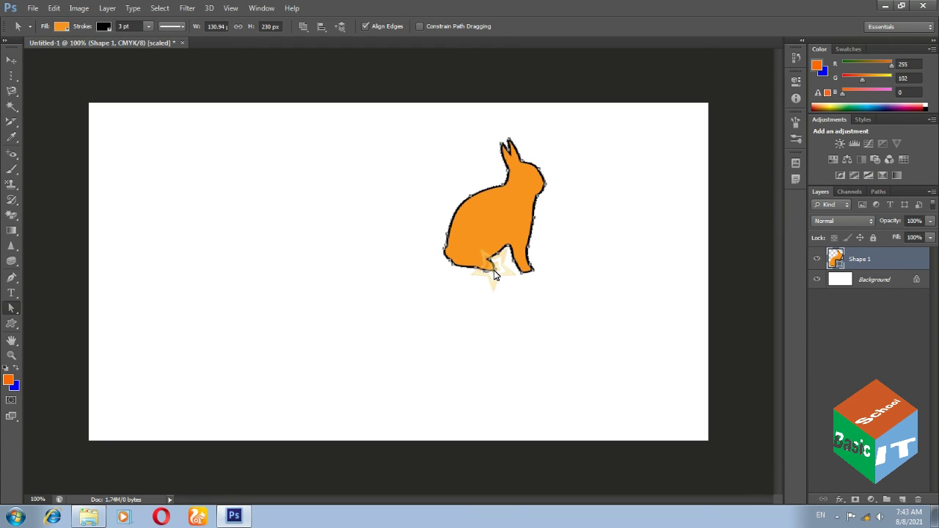
pyautogui.moveTo(494, 272); pyautogui.dragTo(414, 295)
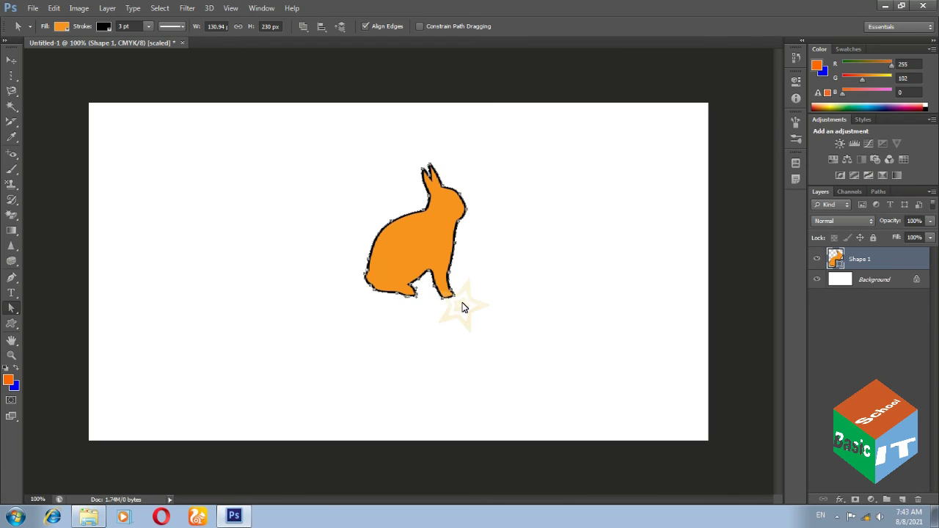
pyautogui.click(449, 304)
pyautogui.click(457, 325)
# Drag the hind foot anchor points down to stretch the rabbit's hind leg
pyautogui.moveTo(454, 308); pyautogui.dragTo(471, 345)
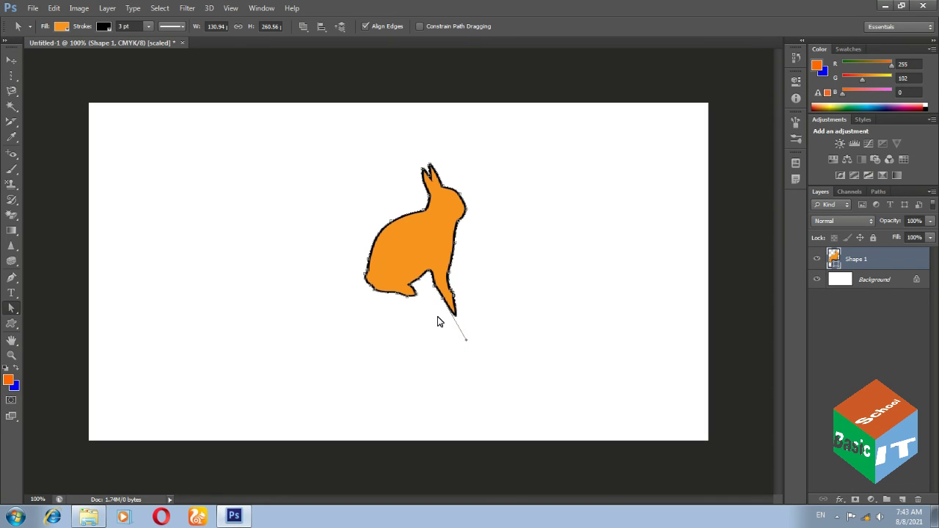
pyautogui.click(418, 304)
pyautogui.moveTo(418, 307); pyautogui.dragTo(434, 327)
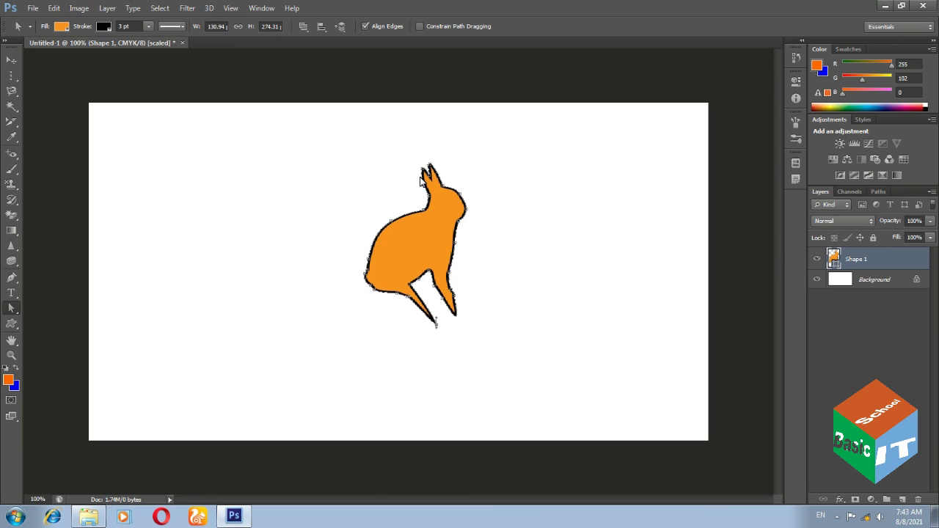
# Pull the ear out and curve its tip, then drag out a front leg on the right
pyautogui.moveTo(421, 180); pyautogui.dragTo(378, 184)
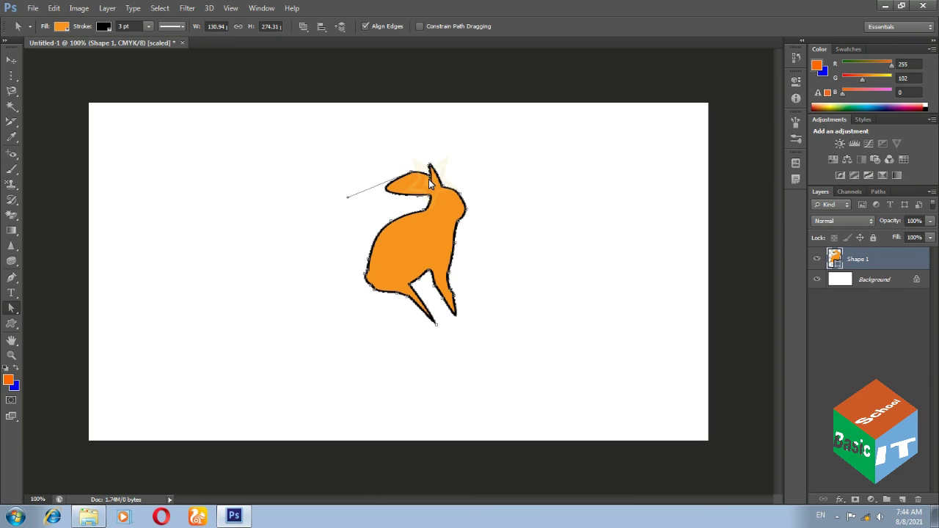
pyautogui.moveTo(434, 167)
pyautogui.mouseDown()
pyautogui.moveTo(466, 164)
pyautogui.moveTo(477, 147)
pyautogui.mouseUp()
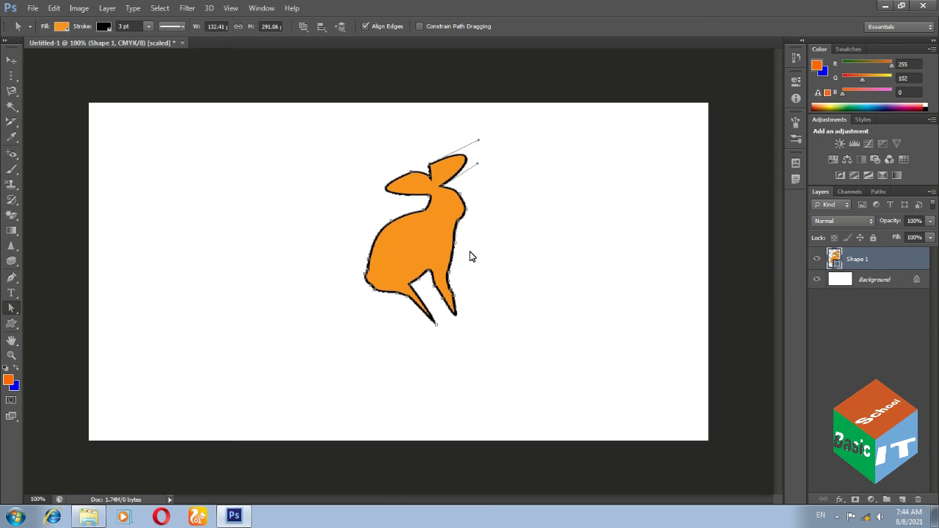
pyautogui.moveTo(457, 239); pyautogui.dragTo(493, 242)
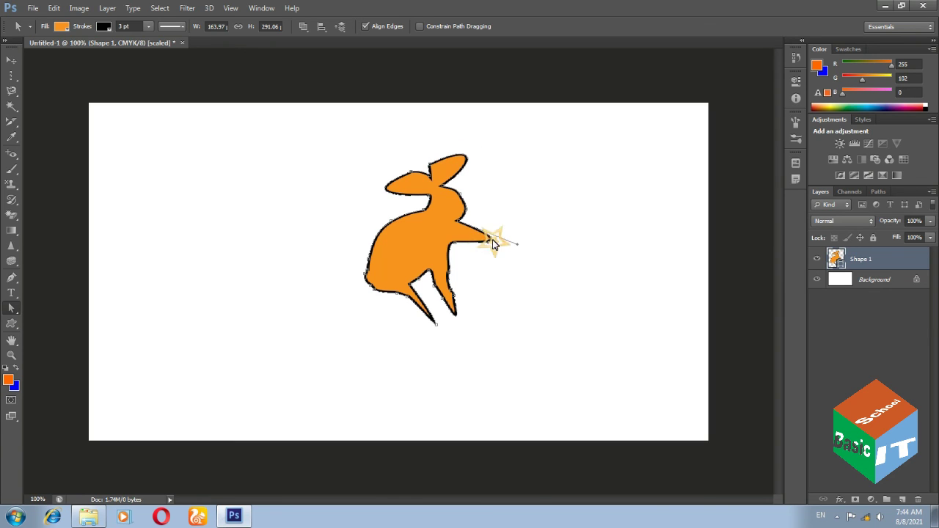
pyautogui.moveTo(451, 264); pyautogui.dragTo(485, 283)
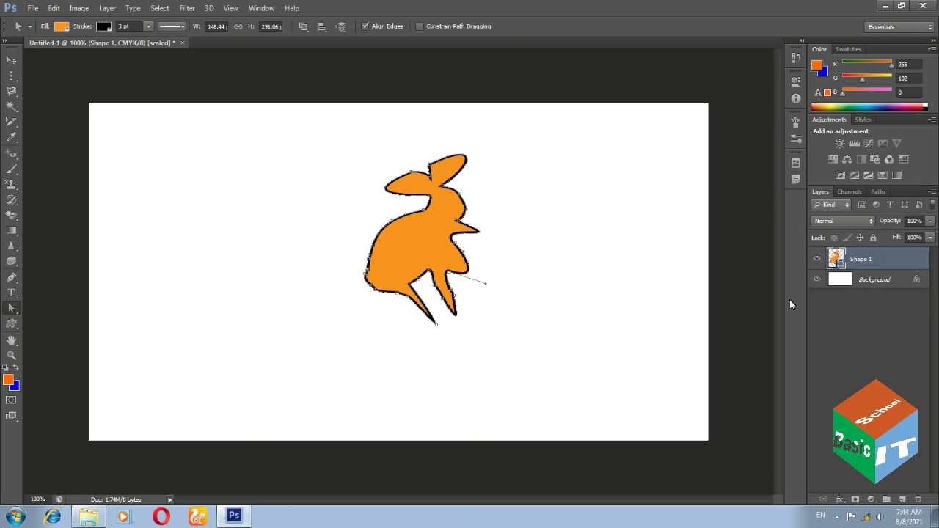
# Toggle the Background layer's visibility off and back on so the white background shows behind the rabbit
pyautogui.click(817, 279)
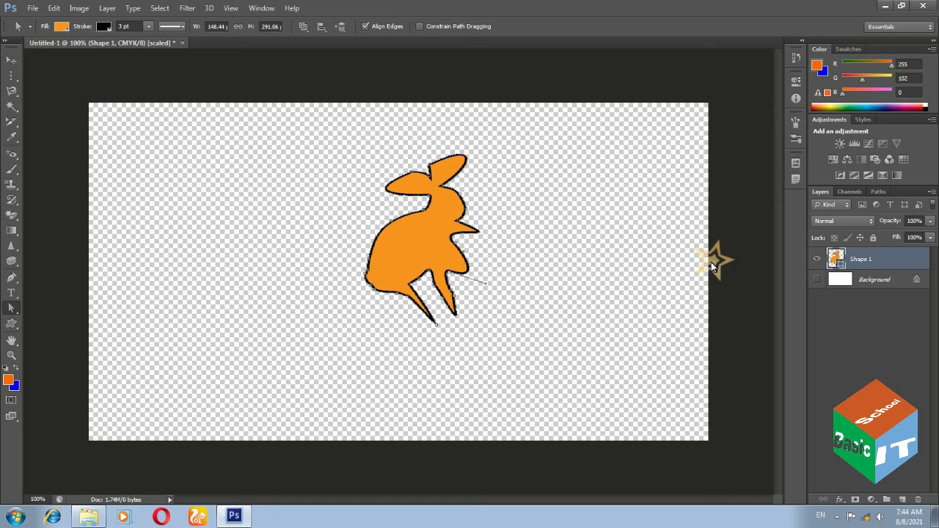
pyautogui.click(817, 279)
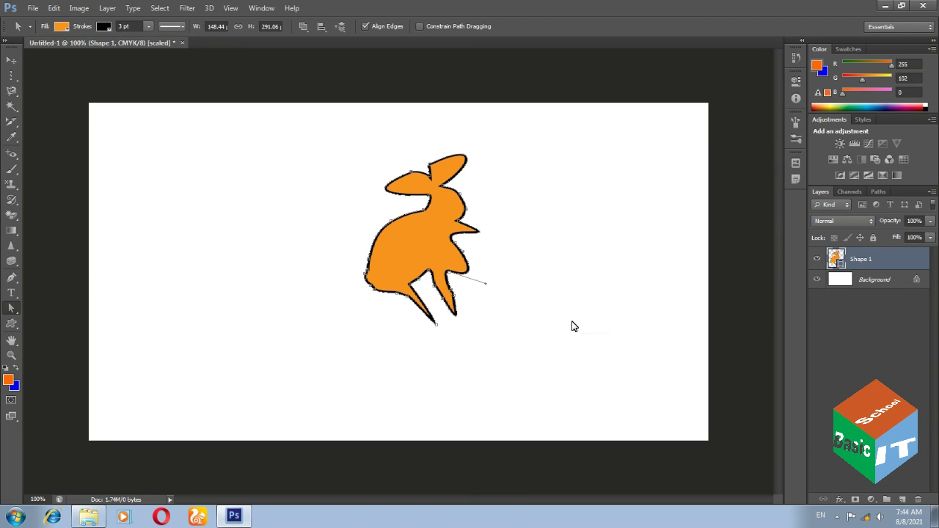